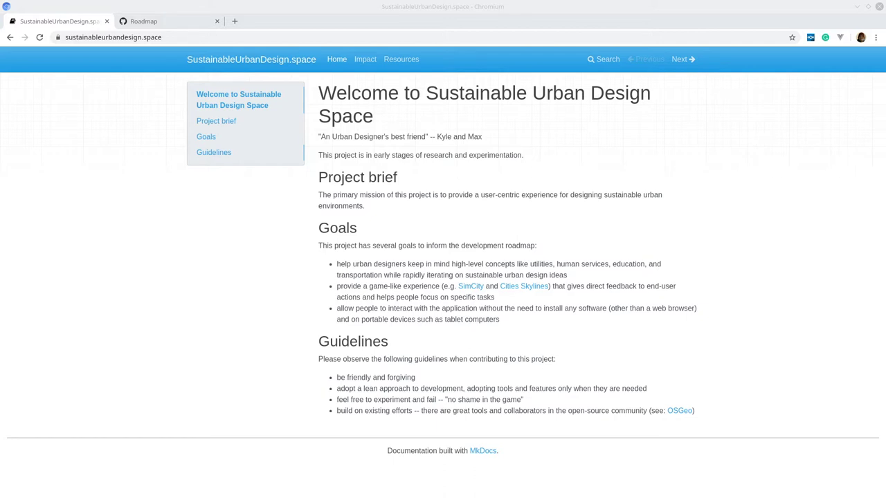
# Switch to the app repository's empty Roadmap project board.
pyautogui.click(167, 22)
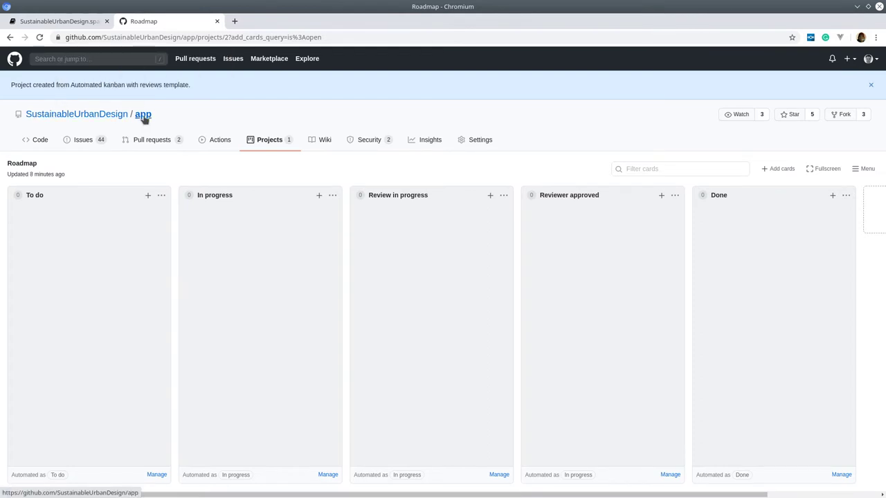
pyautogui.moveTo(71, 117)
# Discard the new To do note and bring up the Add cards issue list.
pyautogui.click(147, 195)
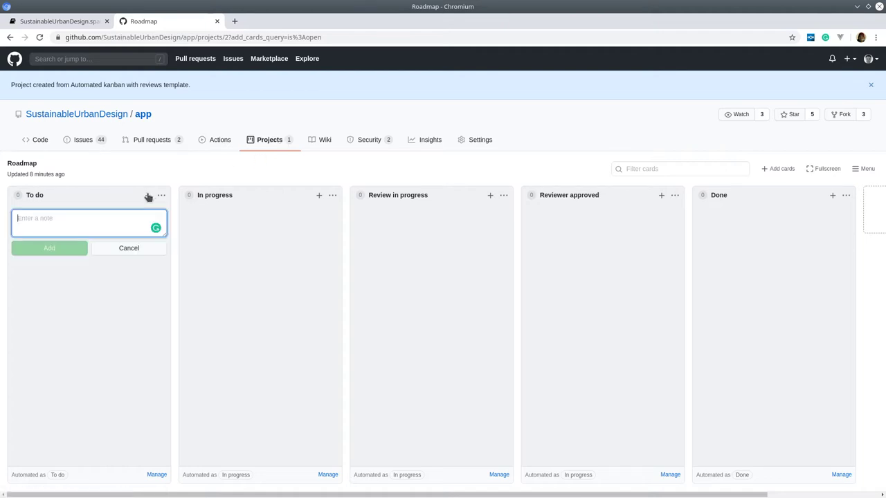
pyautogui.click(152, 249)
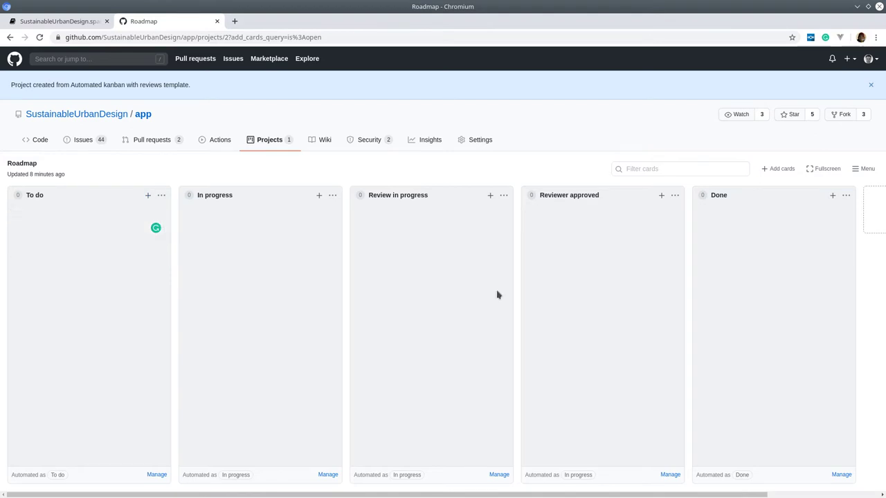
pyautogui.click(867, 169)
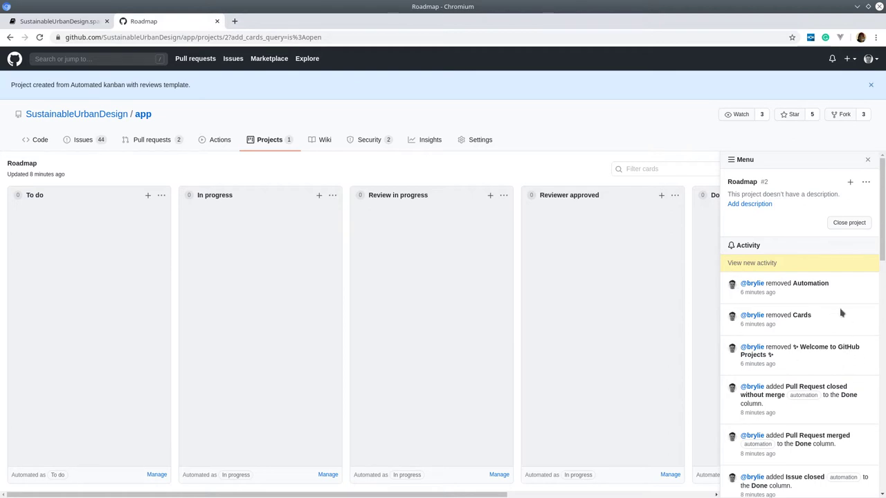
pyautogui.click(850, 183)
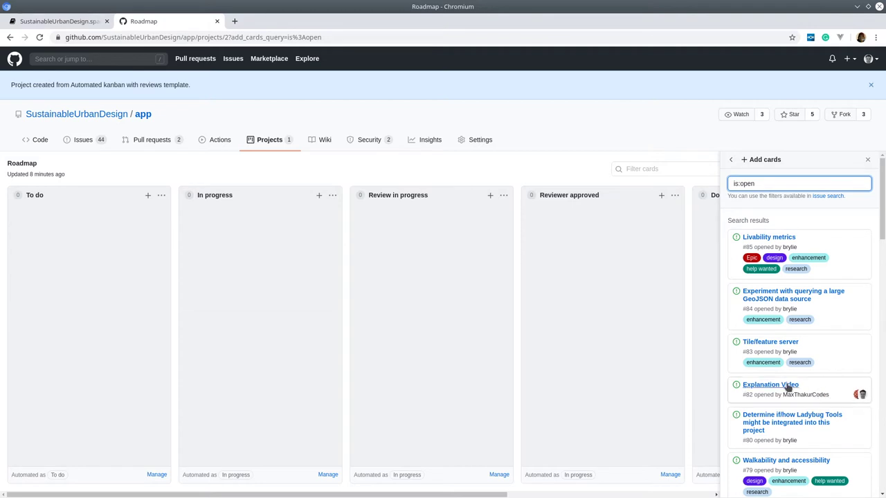
pyautogui.scroll(-1, 825, 387)
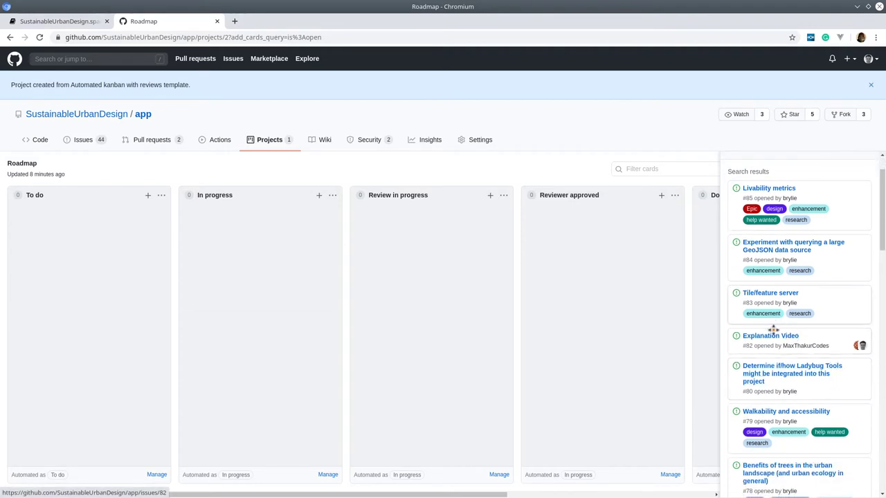
# Place Explanation Video in To do and Create social accounts for community outreach in In progress.
pyautogui.moveTo(772, 338); pyautogui.dragTo(44, 222)
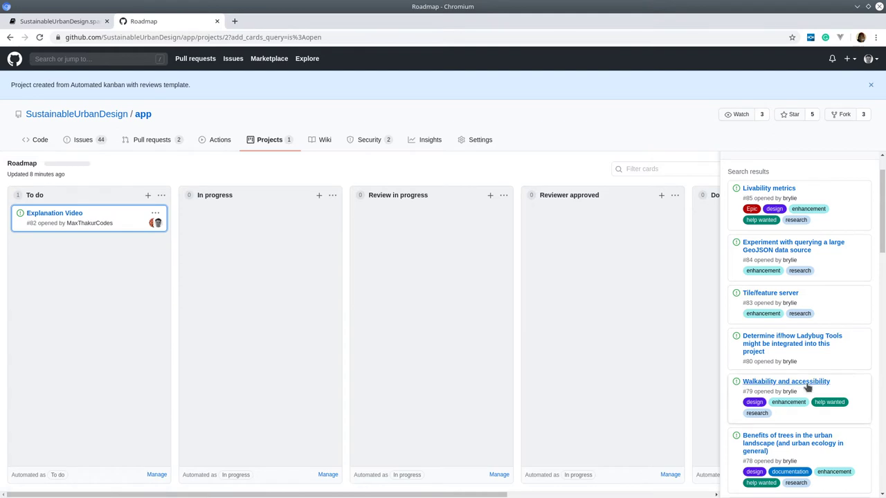
pyautogui.scroll(-3, 780, 389)
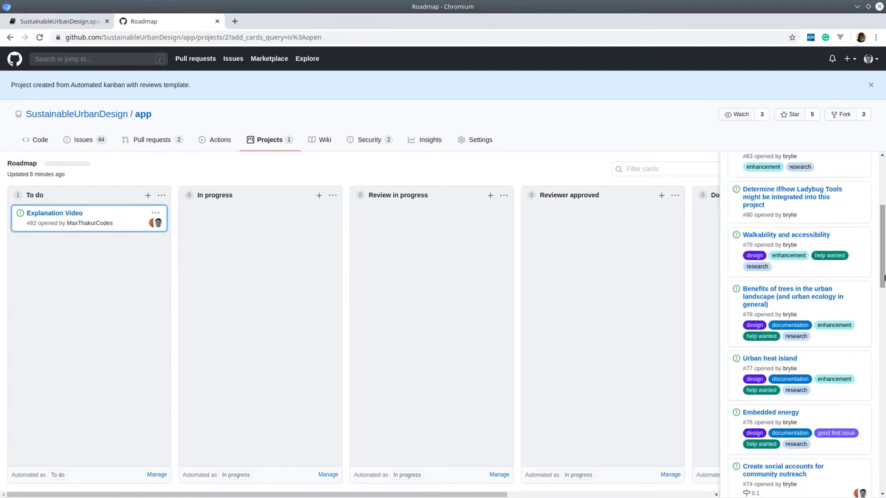
pyautogui.moveTo(881, 267); pyautogui.dragTo(884, 304)
pyautogui.moveTo(807, 336); pyautogui.dragTo(261, 227)
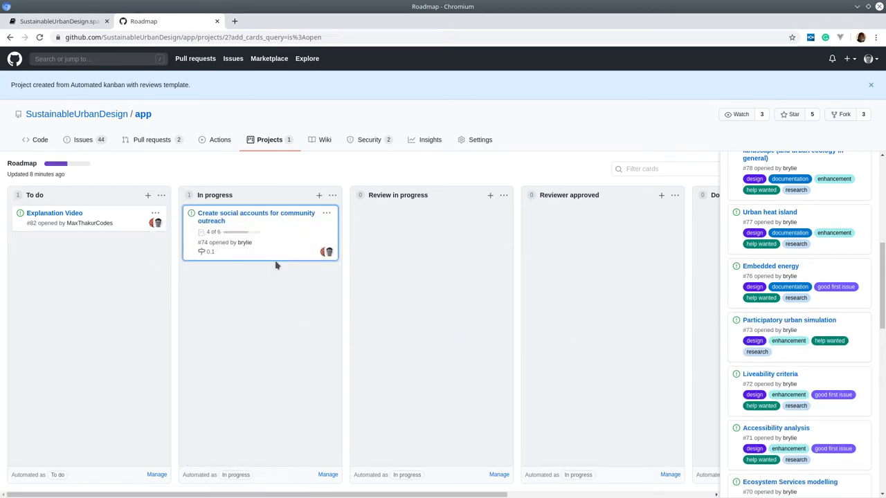
pyautogui.scroll(-4, 796, 266)
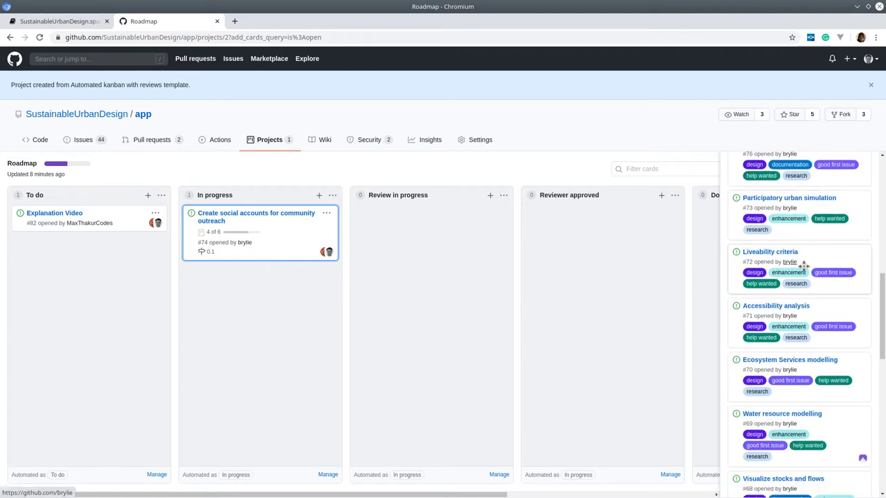
# Add Water resource modelling to To do and Add 3D city map canvas to app UI to In progress.
pyautogui.moveTo(844, 339); pyautogui.dragTo(145, 279)
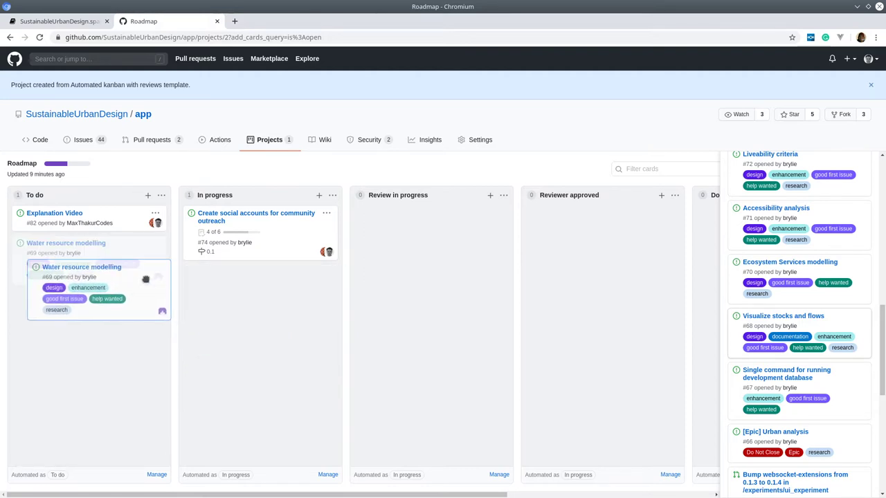
pyautogui.moveTo(145, 278); pyautogui.dragTo(145, 277)
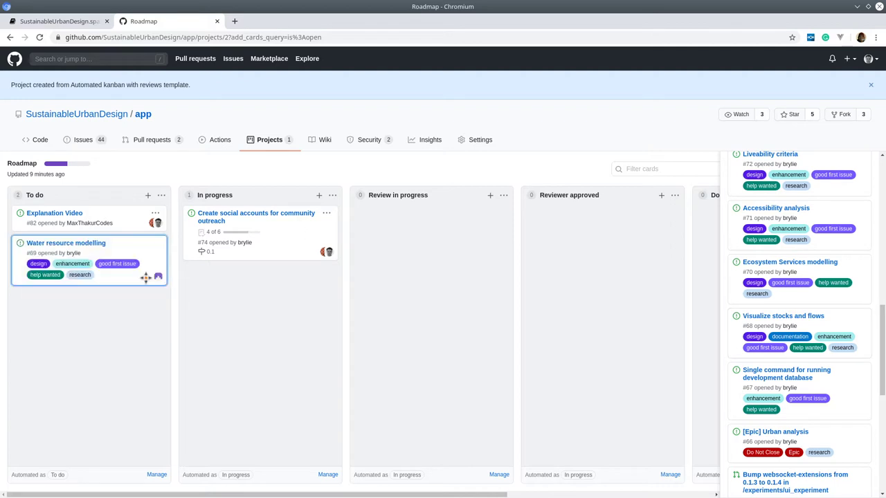
pyautogui.scroll(-10, 808, 363)
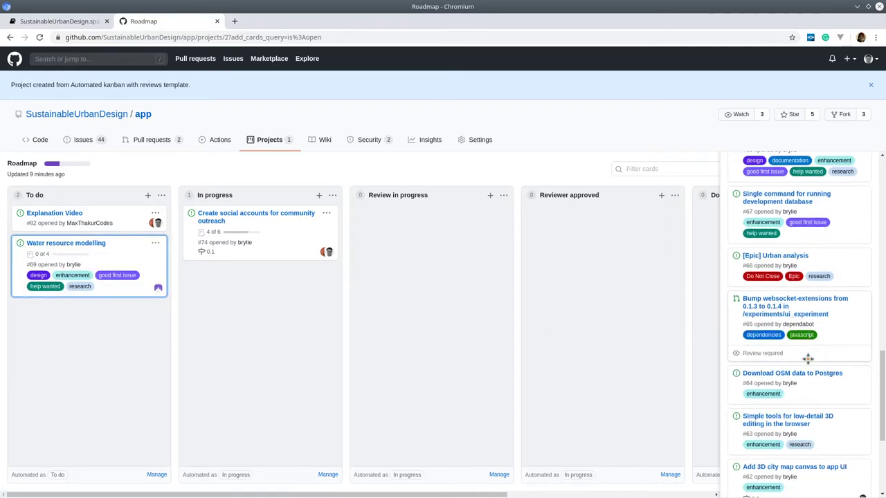
pyautogui.moveTo(823, 301); pyautogui.dragTo(291, 324)
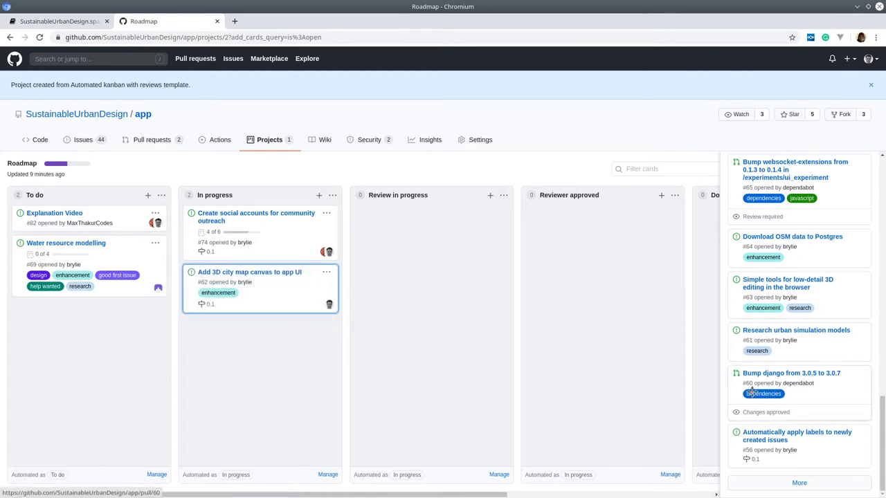
# Load more issues into the Add cards list and drop another issue into In progress.
pyautogui.scroll(4, 845, 379)
pyautogui.scroll(-3, 843, 380)
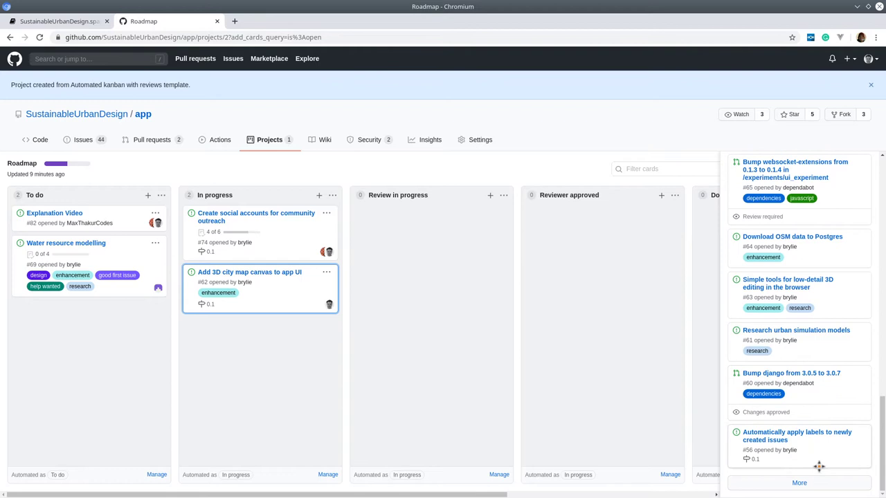
pyautogui.click(818, 480)
pyautogui.scroll(-5, 812, 350)
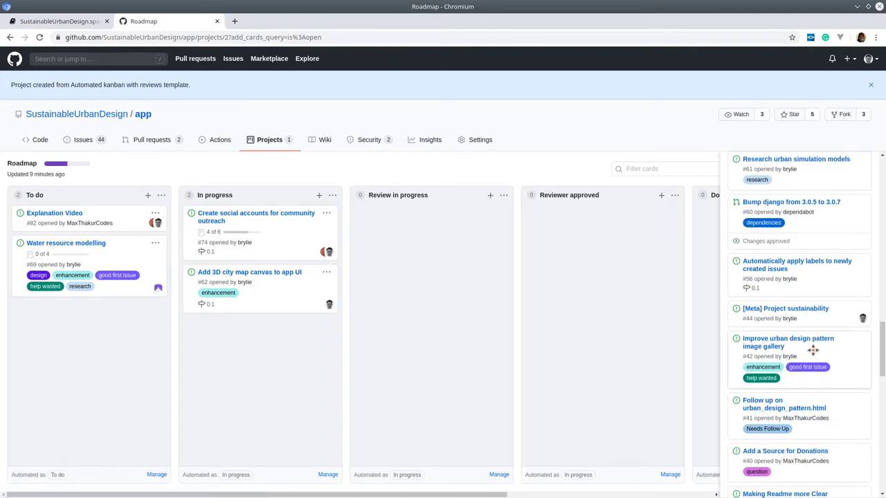
pyautogui.moveTo(810, 312); pyautogui.dragTo(272, 373)
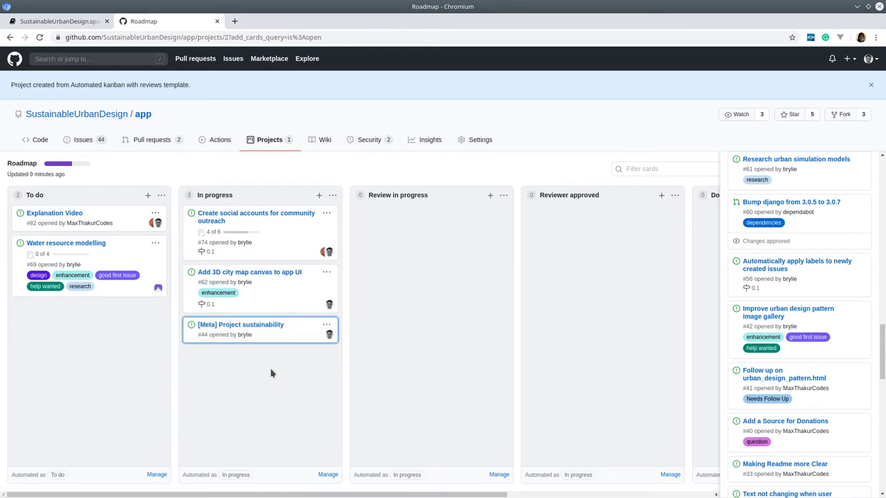
# Add 'Text not changing when user submits language form' to To do and scroll the list back up.
pyautogui.scroll(-3, 787, 318)
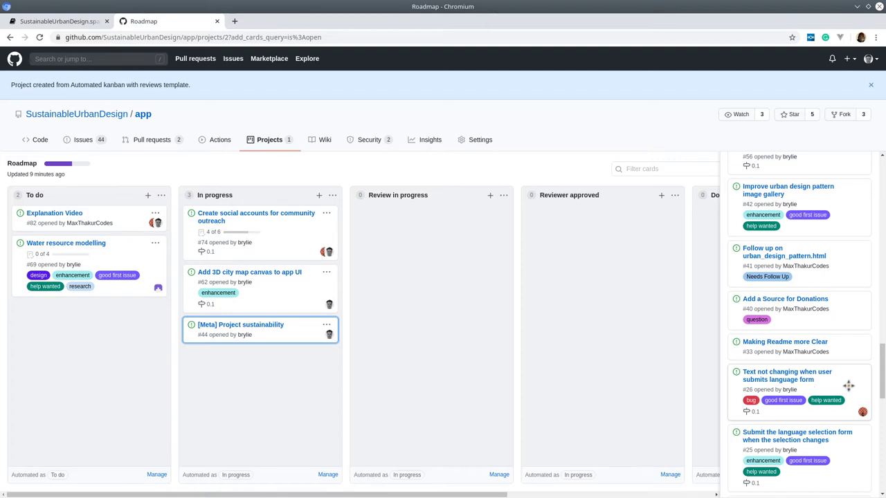
pyautogui.moveTo(848, 385); pyautogui.dragTo(124, 325)
pyautogui.scroll(-3, 835, 382)
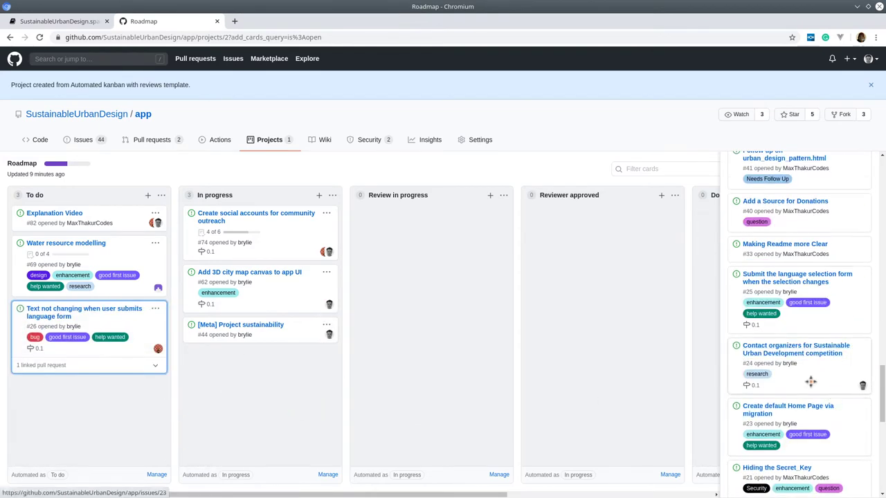
pyautogui.scroll(-10, 826, 393)
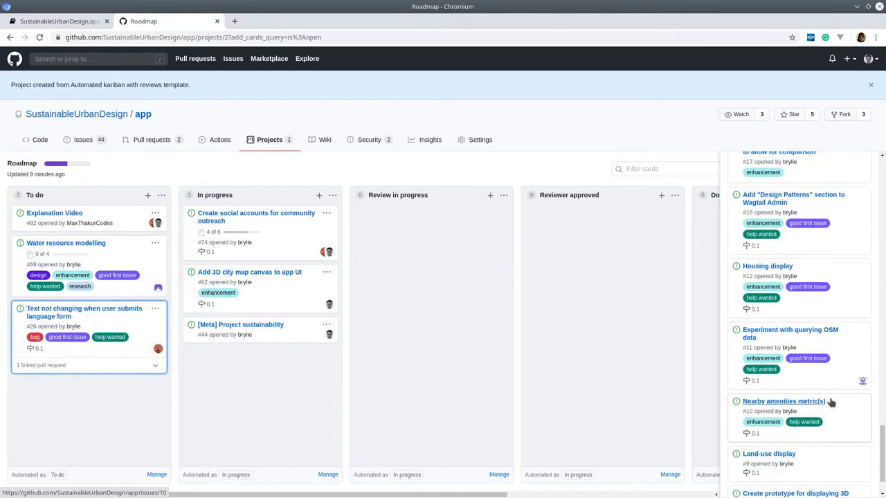
pyautogui.scroll(-2, 830, 398)
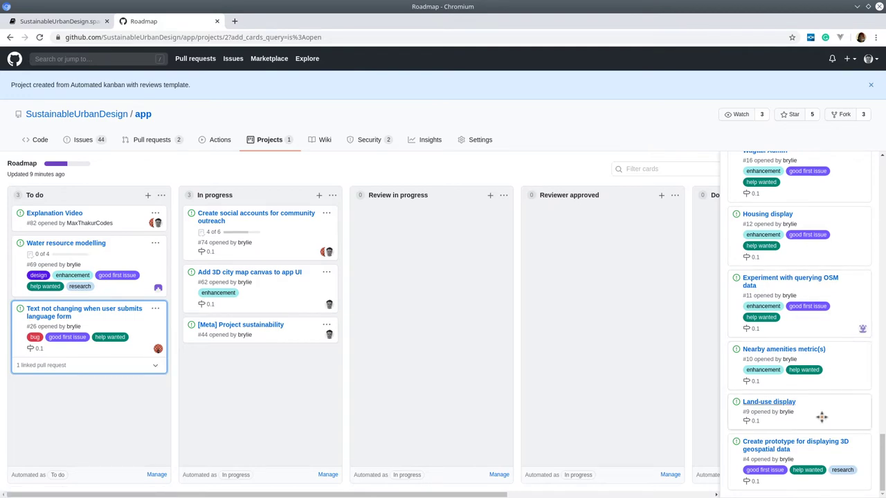
pyautogui.scroll(10, 835, 239)
pyautogui.scroll(5, 858, 277)
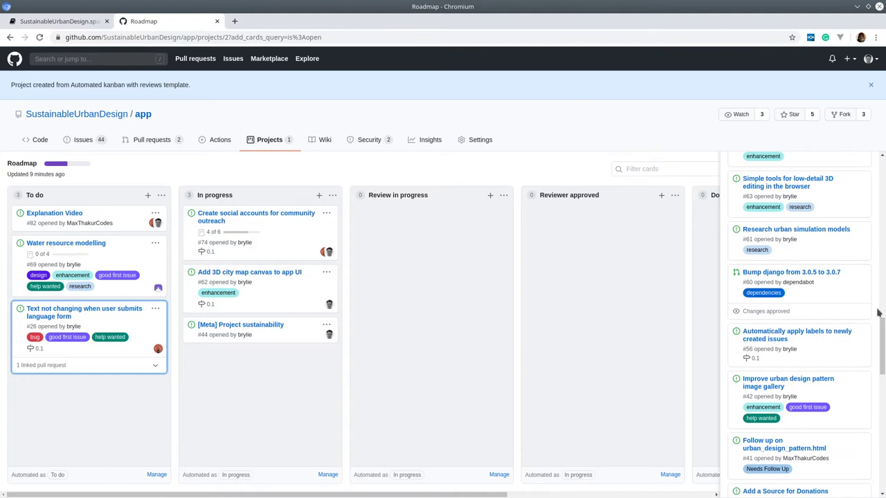
pyautogui.moveTo(881, 338); pyautogui.dragTo(881, 166)
# Search cards for 'django', add Read Django for Beginners to In progress, and close Add cards.
pyautogui.click(779, 183)
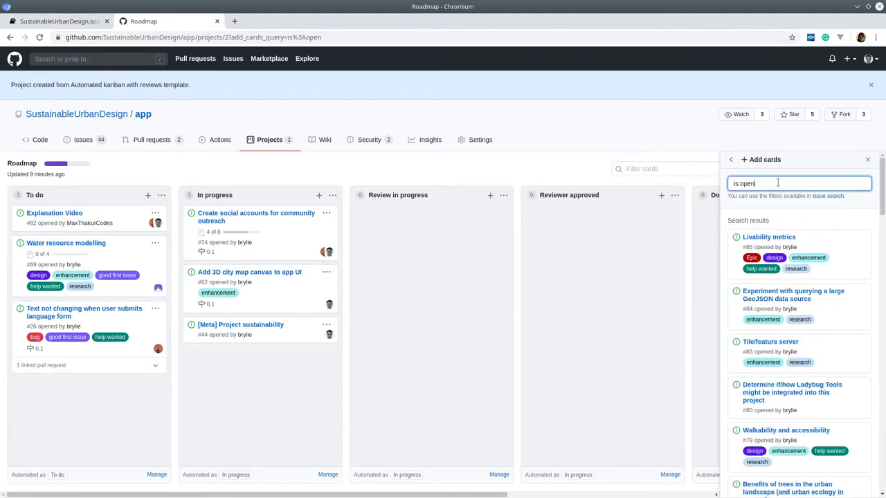
pyautogui.write('django')
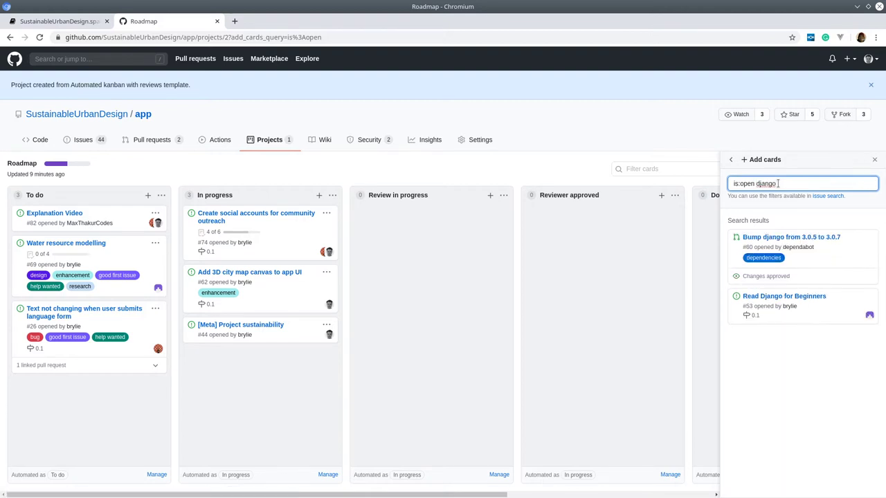
pyautogui.moveTo(822, 307); pyautogui.dragTo(289, 364)
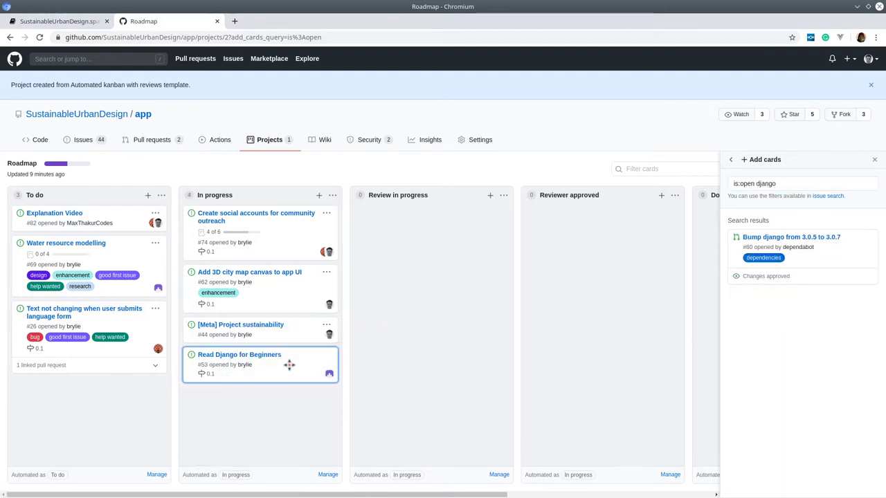
pyautogui.click(874, 160)
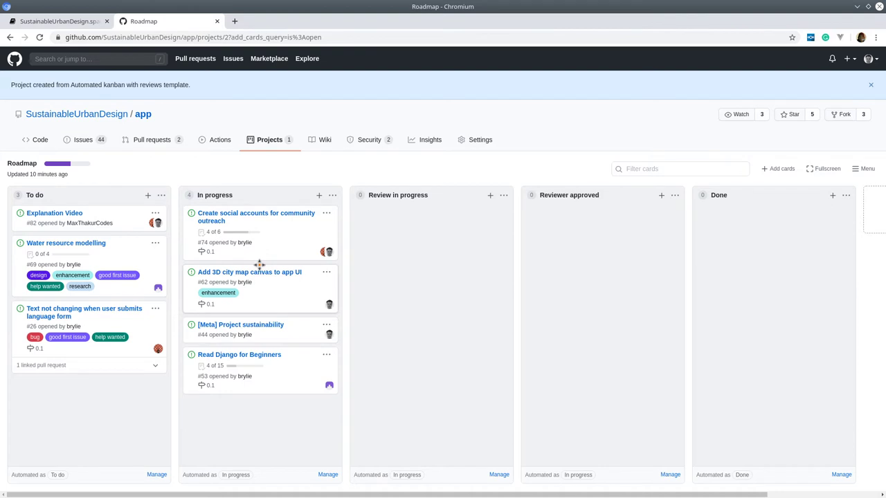
# Read the social accounts issue's full checklist, then bring up issue #62's details.
pyautogui.click(267, 220)
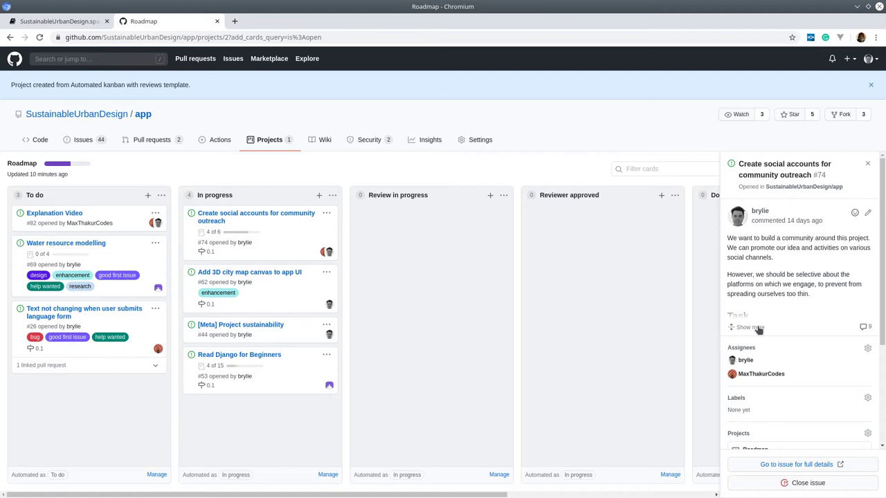
pyautogui.click(750, 326)
pyautogui.scroll(-3, 789, 312)
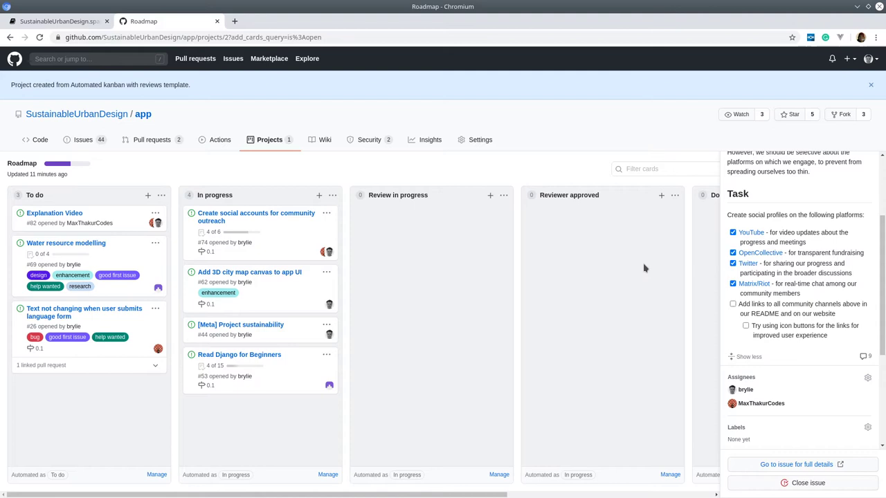
pyautogui.scroll(-3, 816, 384)
pyautogui.scroll(2, 785, 277)
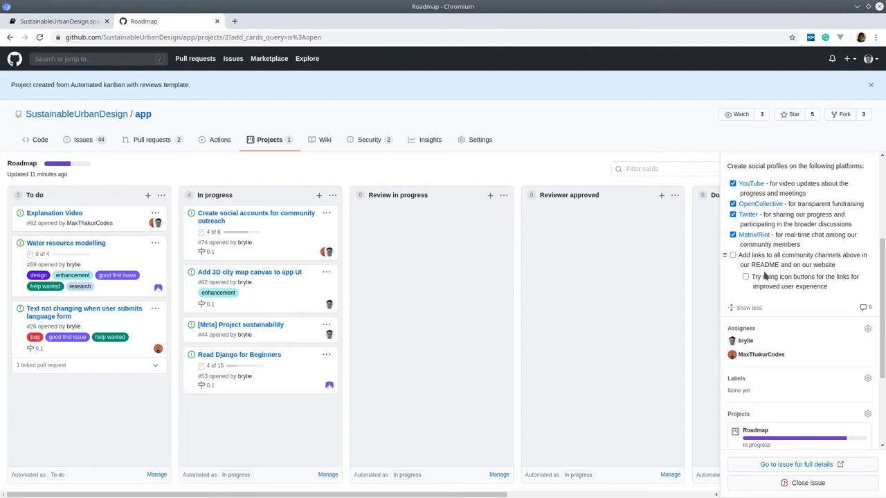
pyautogui.scroll(3, 764, 276)
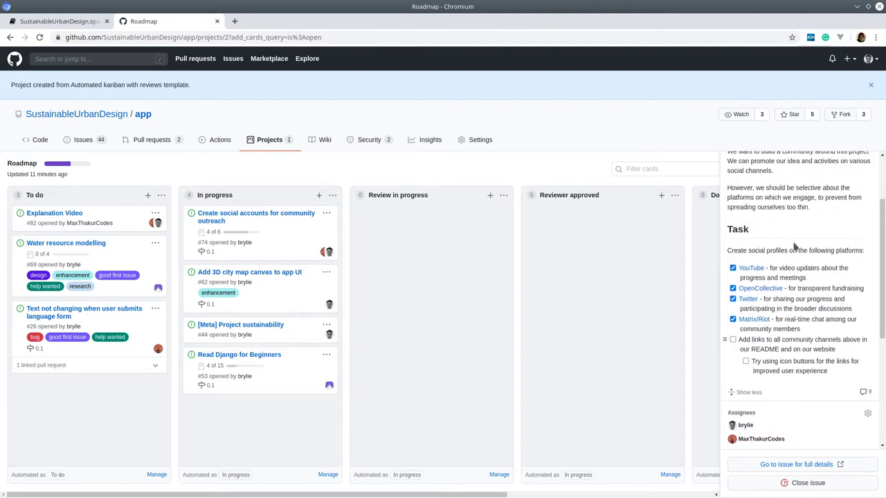
pyautogui.click(283, 274)
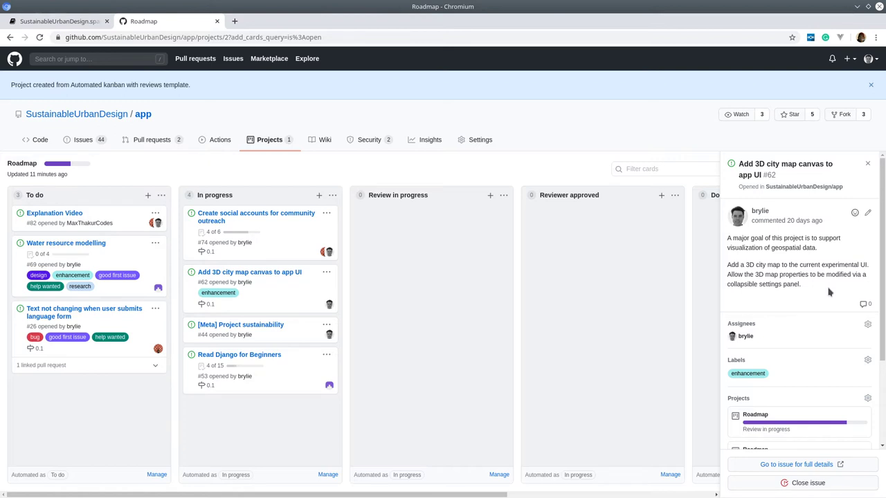
# Go to the app repository home page and scroll to the README's 'What is this?' section.
pyautogui.click(143, 115)
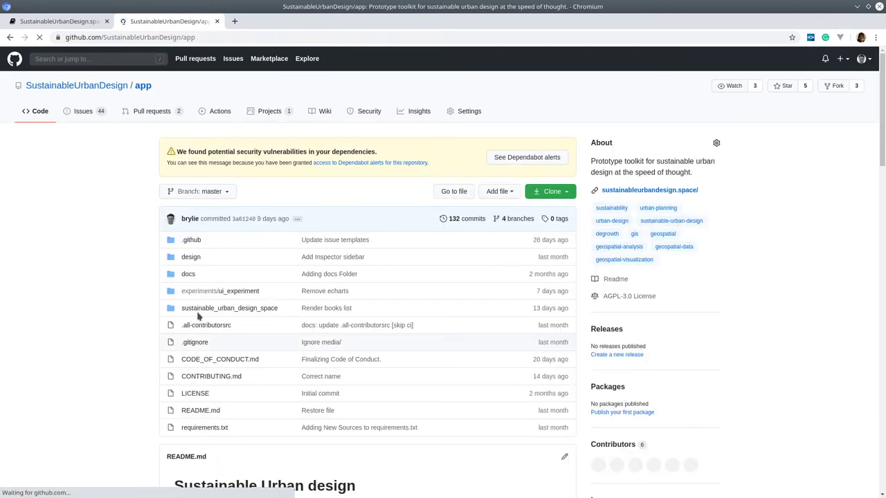
pyautogui.scroll(-9, 199, 316)
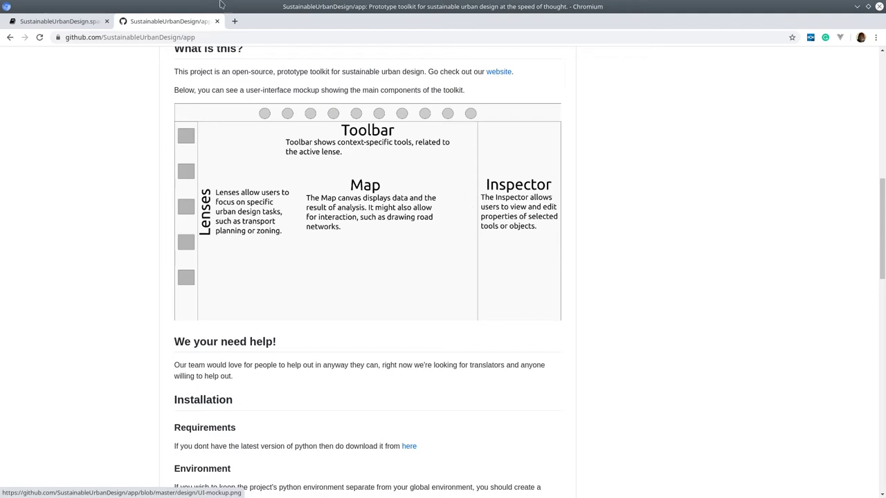
# Return to GitHub, go back to the app repository's Projects page, and open Roadmap.
pyautogui.click(43, 21)
pyautogui.click(184, 24)
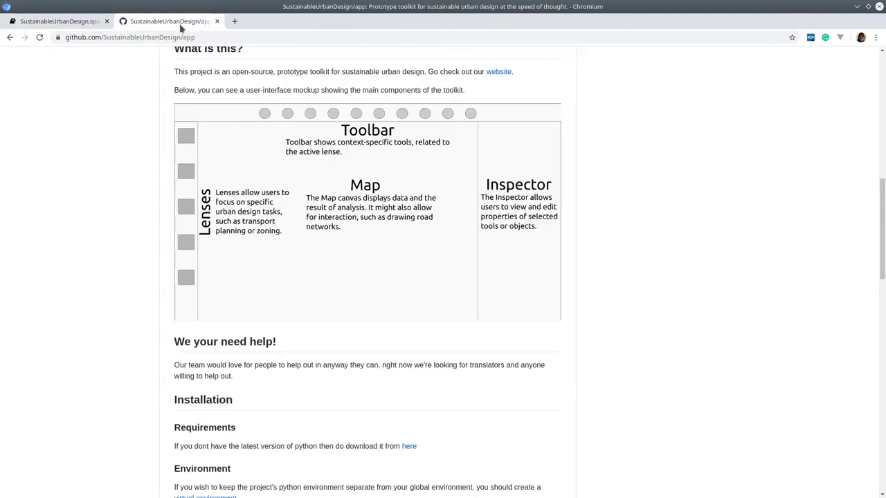
pyautogui.rightClick(10, 36)
pyautogui.click(68, 75)
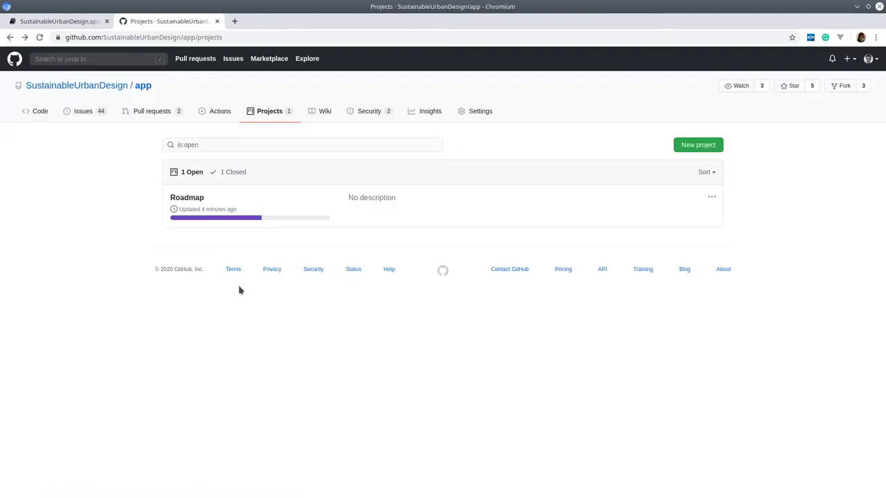
pyautogui.click(192, 198)
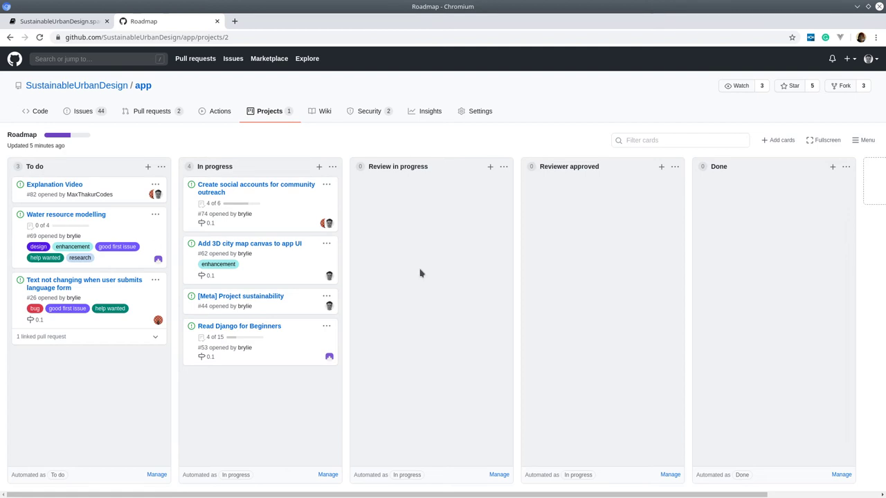
pyautogui.click(237, 326)
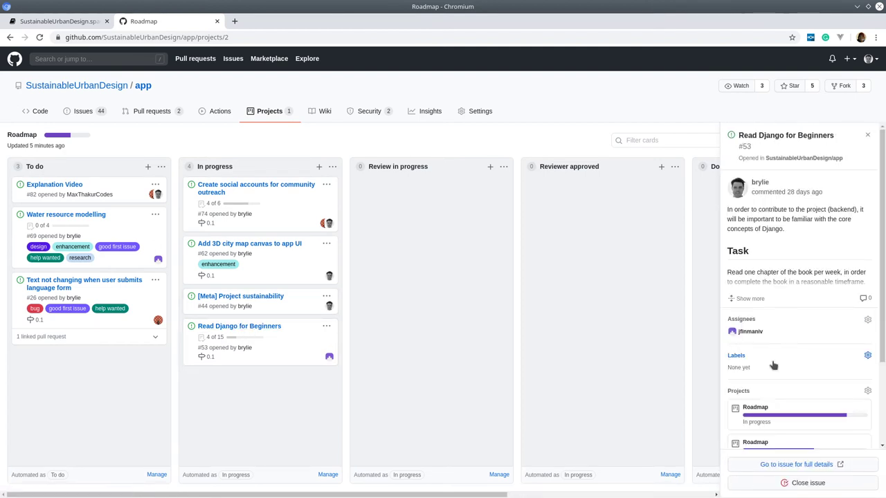
pyautogui.click(748, 298)
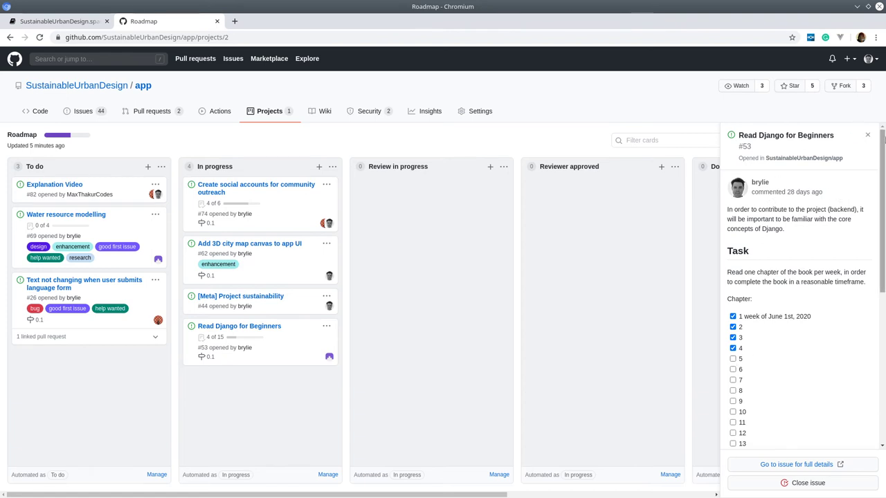
pyautogui.click(867, 135)
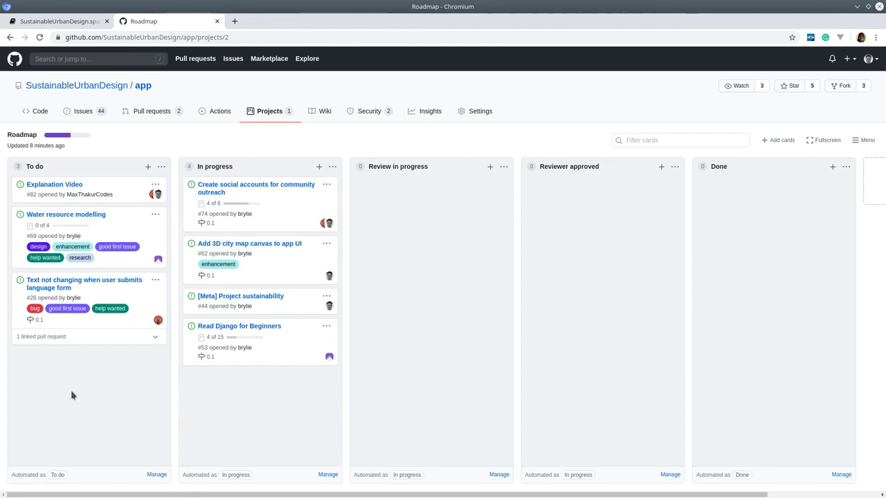
# View the SustainableUrbanDesign.space home page, then return to the Roadmap board.
pyautogui.click(44, 25)
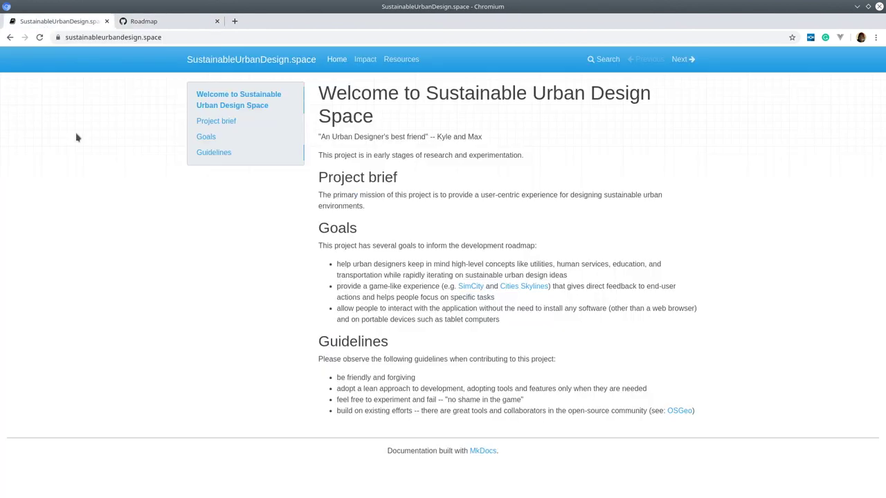
pyautogui.click(168, 28)
# Go via the SustainableUrbanDesign organization page to the app repository's Projects list.
pyautogui.click(144, 87)
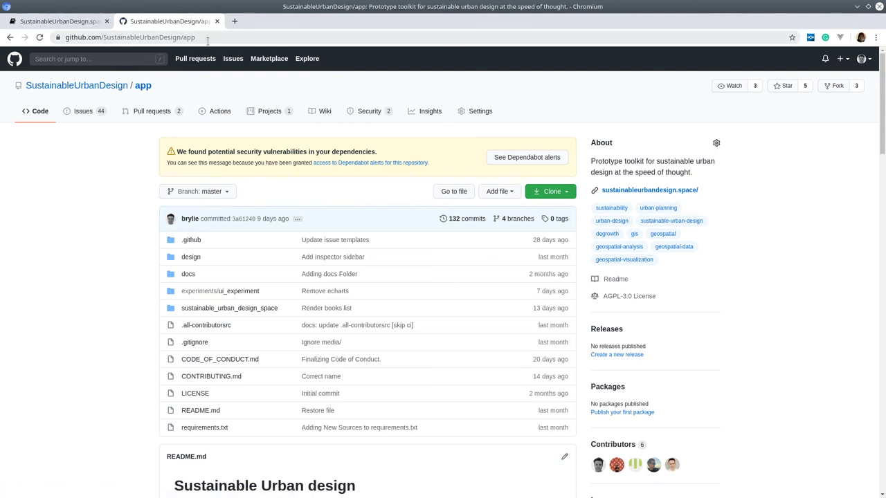
pyautogui.doubleClick(184, 36)
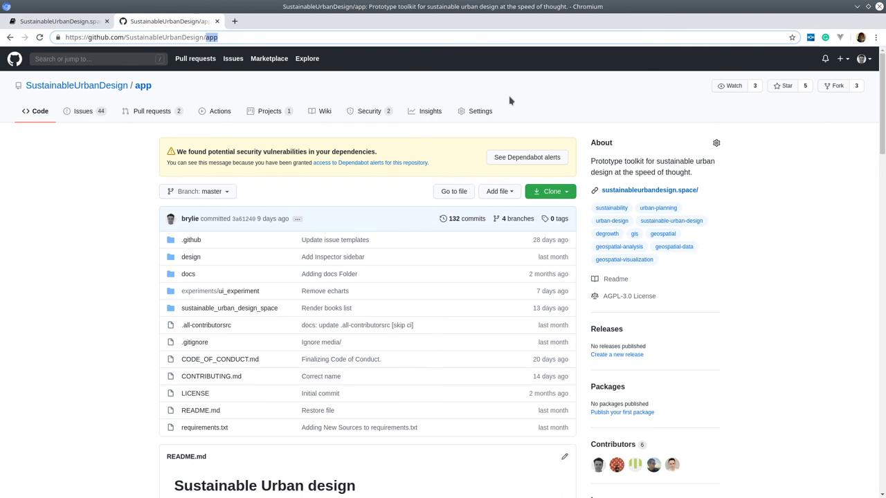
pyautogui.press('BackSpace')
pyautogui.press('Return')
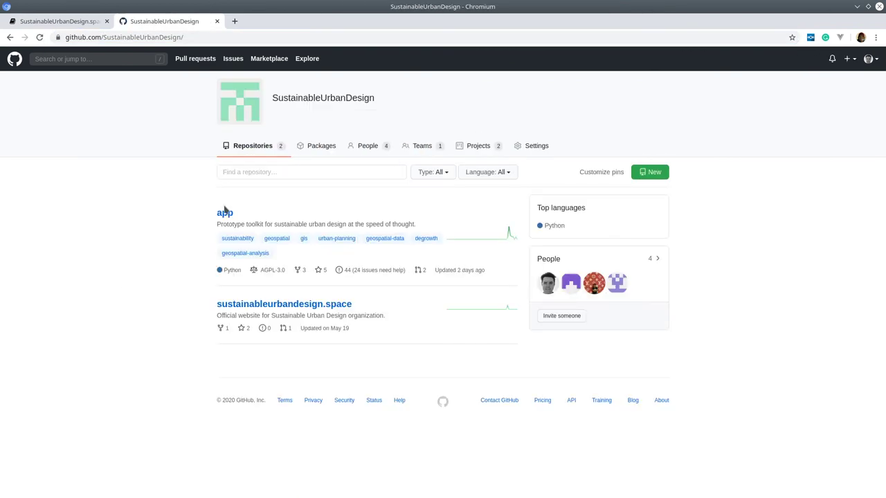
pyautogui.click(225, 213)
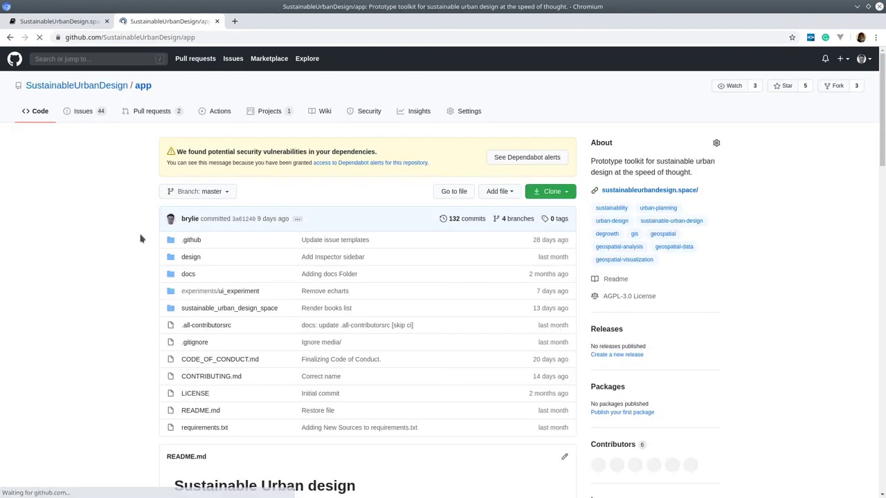
pyautogui.click(269, 118)
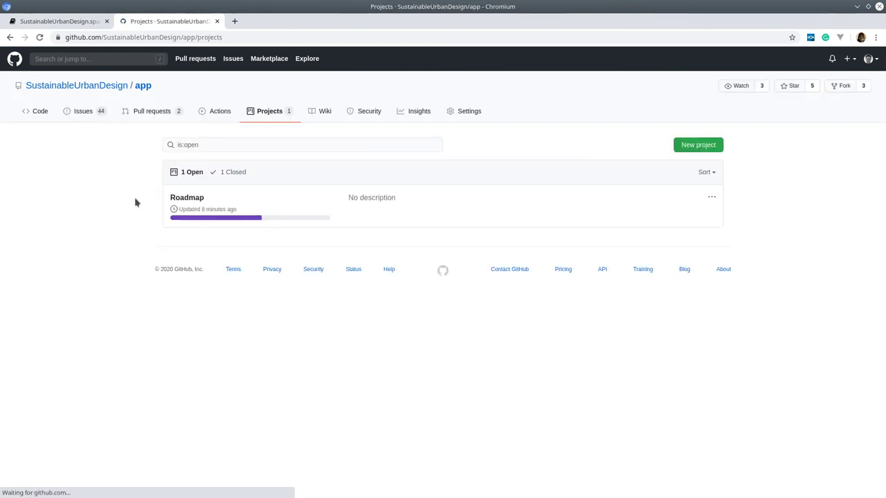
# Open Roadmap and drag 'Add 3D city map canvas to app UI' into Review in progress.
pyautogui.click(196, 199)
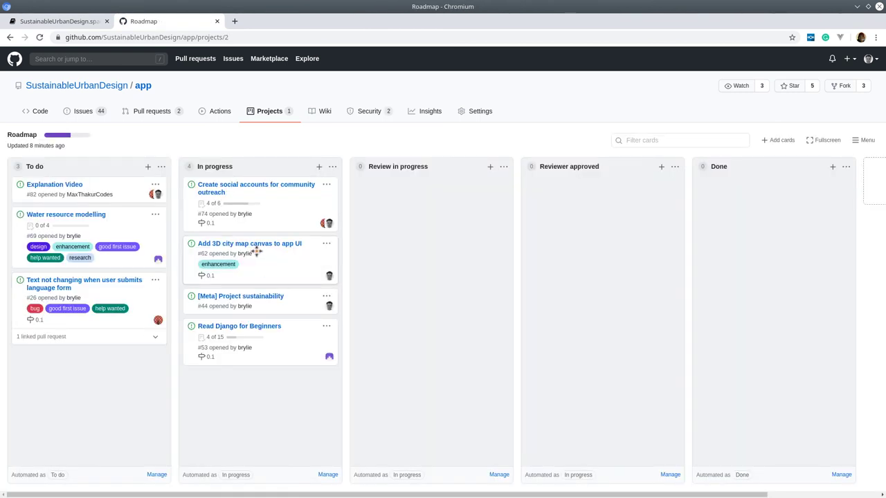
pyautogui.moveTo(254, 251); pyautogui.dragTo(428, 237)
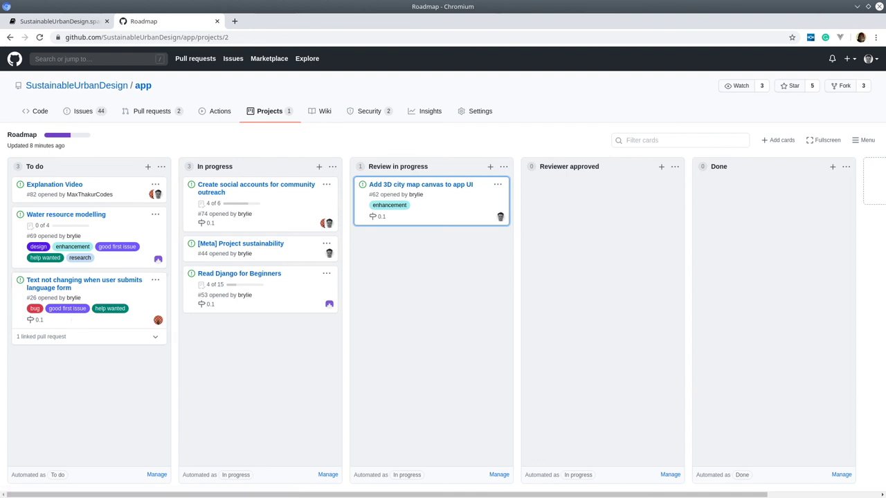
# Return to the SustainableUrbanDesign.space welcome page showing the project brief, goals and guidelines.
pyautogui.click(68, 20)
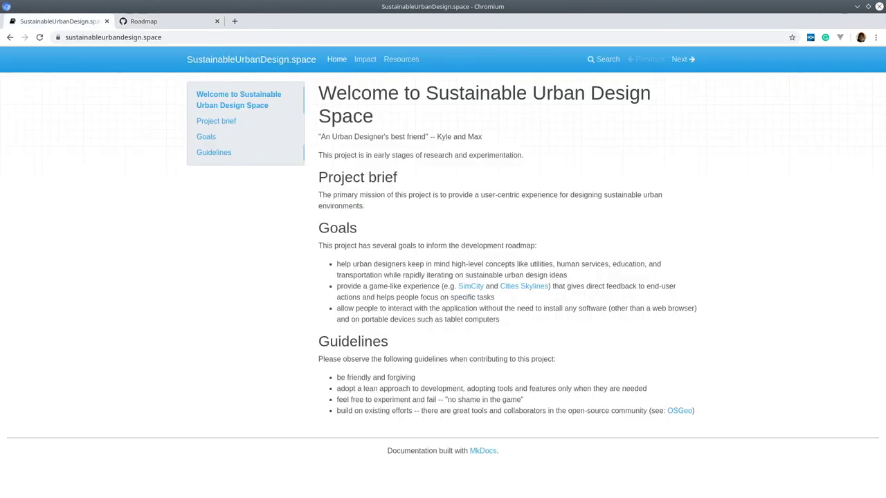